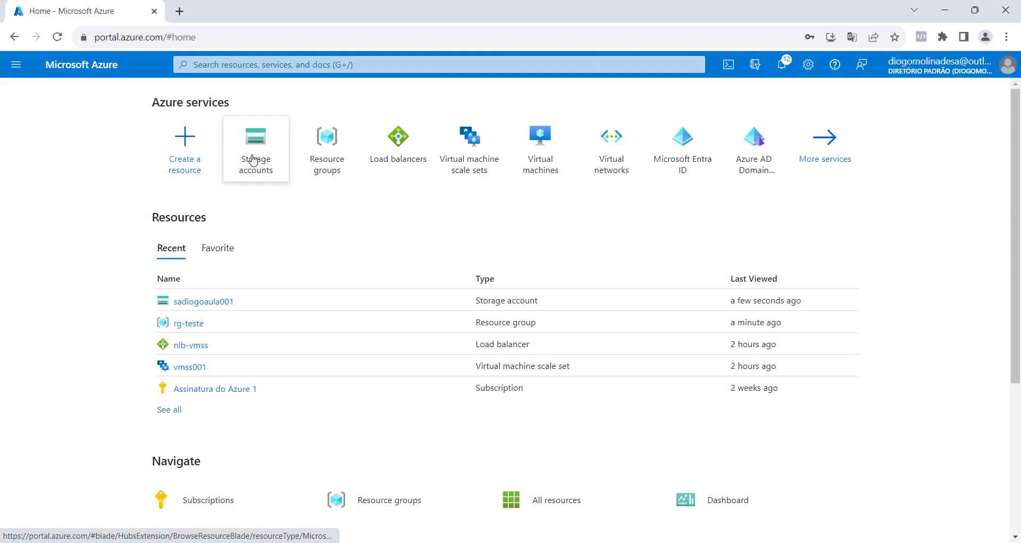
Open the containers list of the storage account sadiogoaula001
left_click(254, 160)
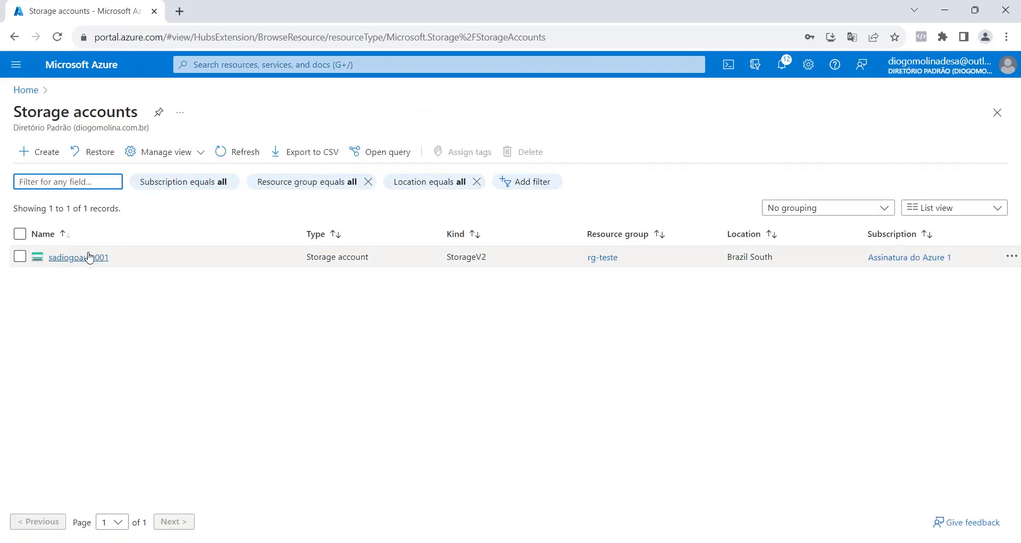
left_click(81, 258)
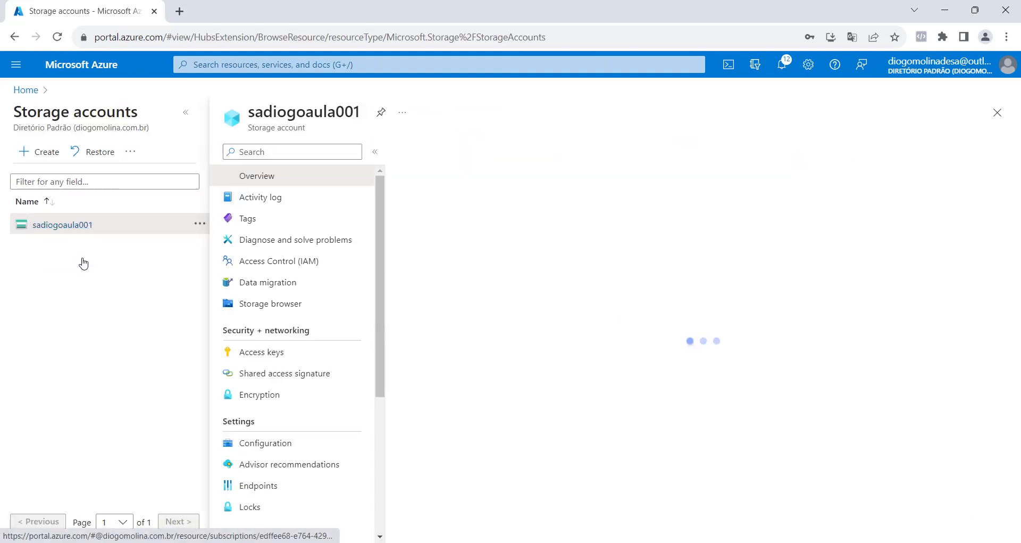
left_click(183, 116)
scroll(188, 254, "down", 1)
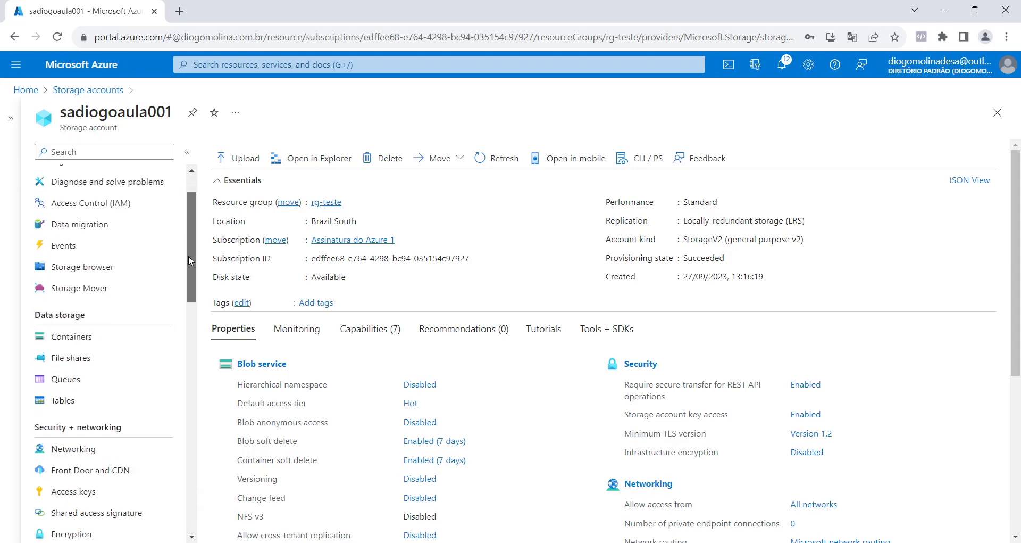
scroll(187, 253, "up", 1)
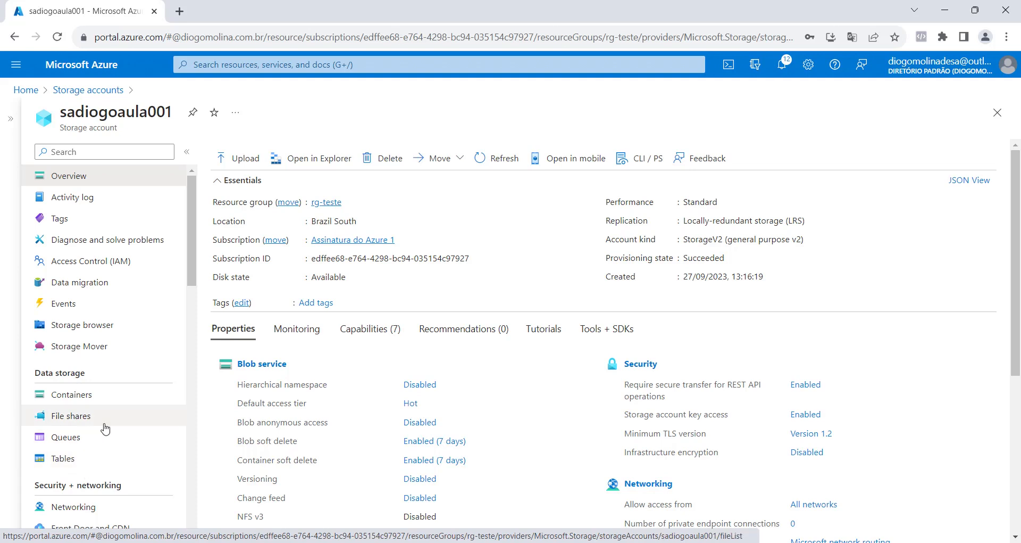
left_click(92, 400)
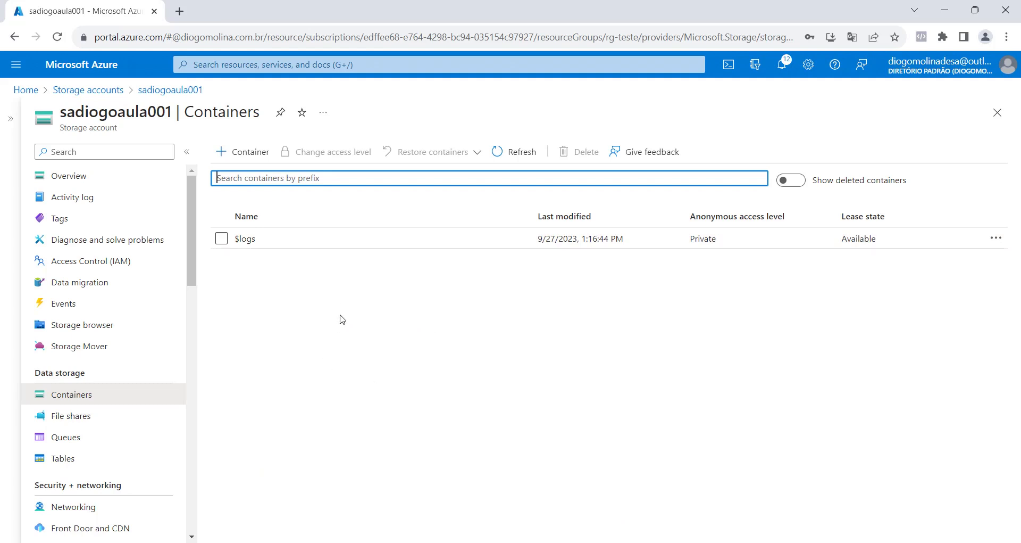
Create a new blob container named dados01 in the storage account
left_click(228, 149)
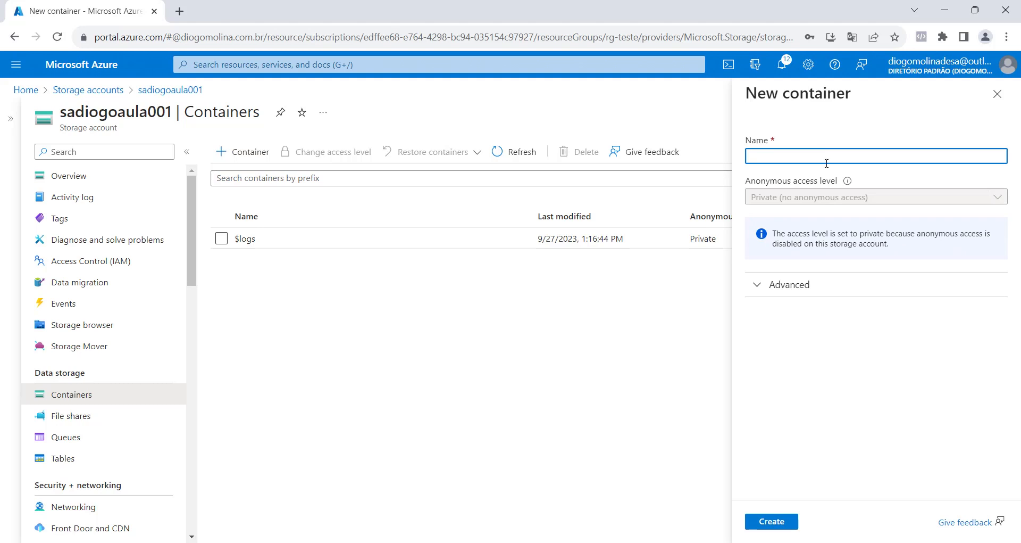
left_click(826, 154)
type("Dados")
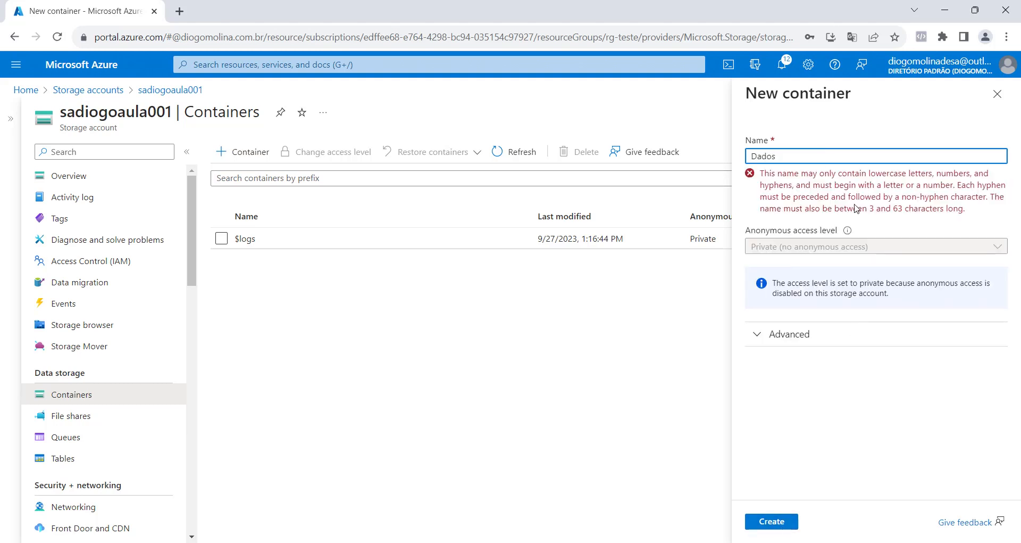
key("ctrl+a")
type("da")
key("BackSpace")
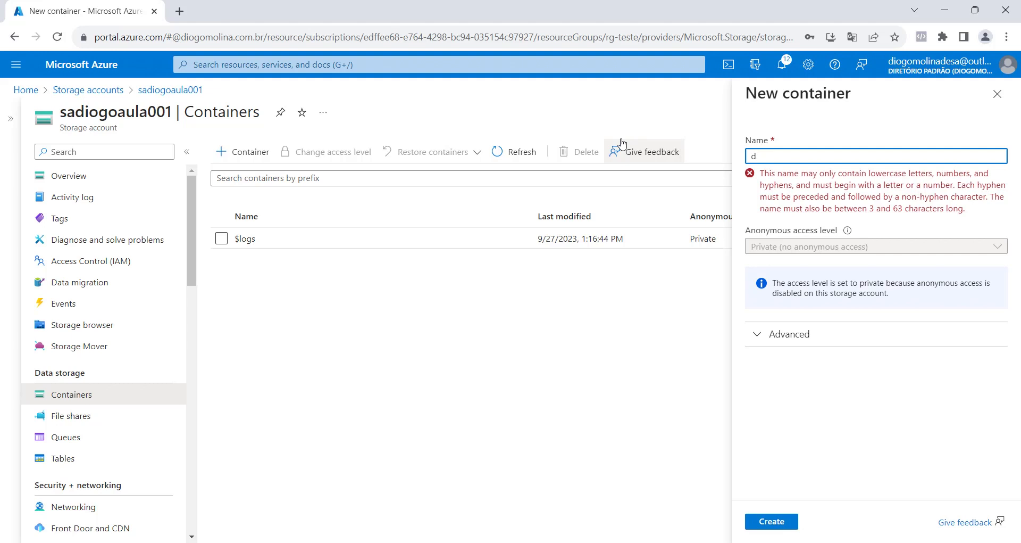
type("ados01")
left_click(766, 521)
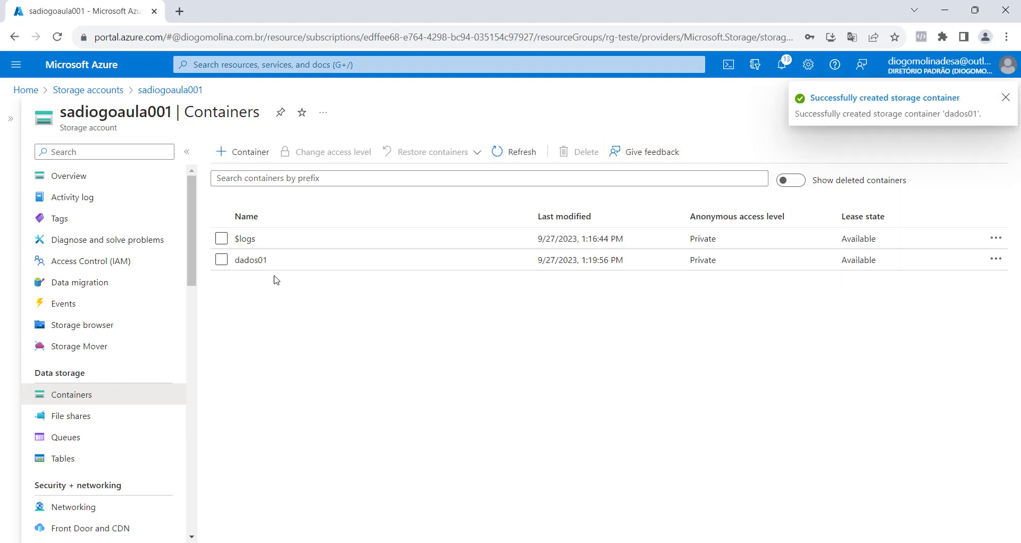
Upload the file FORMAÇÃO ESPECIALISTA WINDOWS SERVER (1).png from Downloads into the dados01 container
left_click(251, 260)
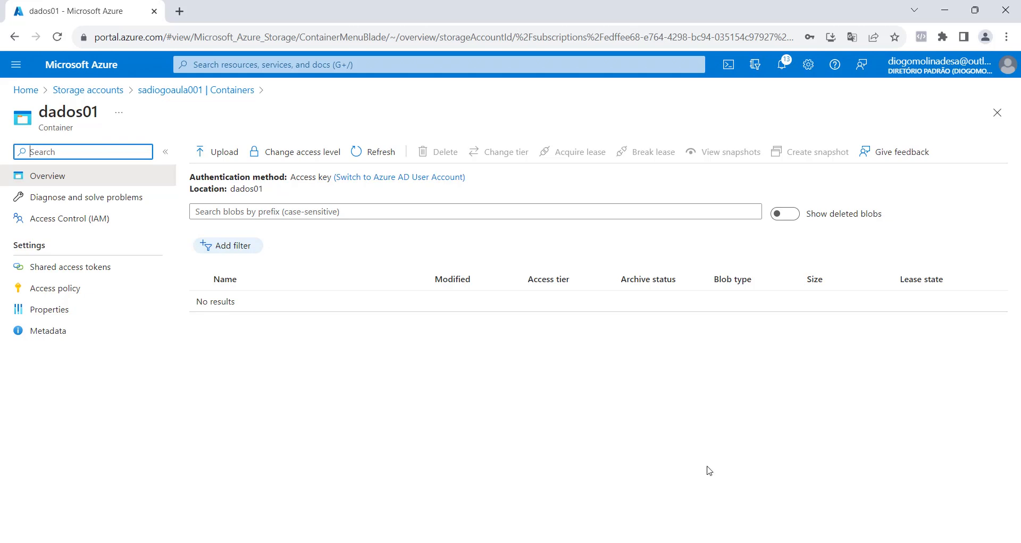
left_click(181, 94)
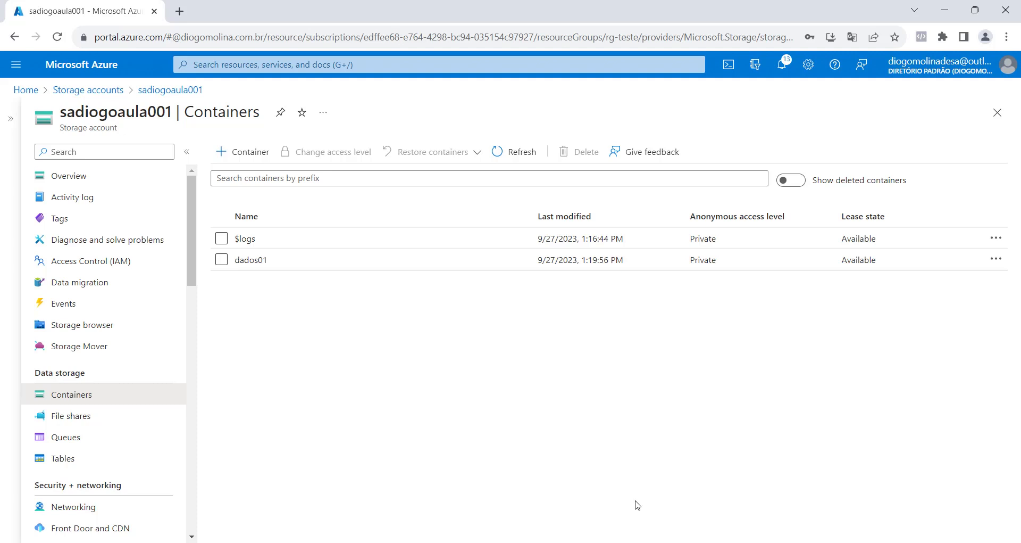
left_click(247, 262)
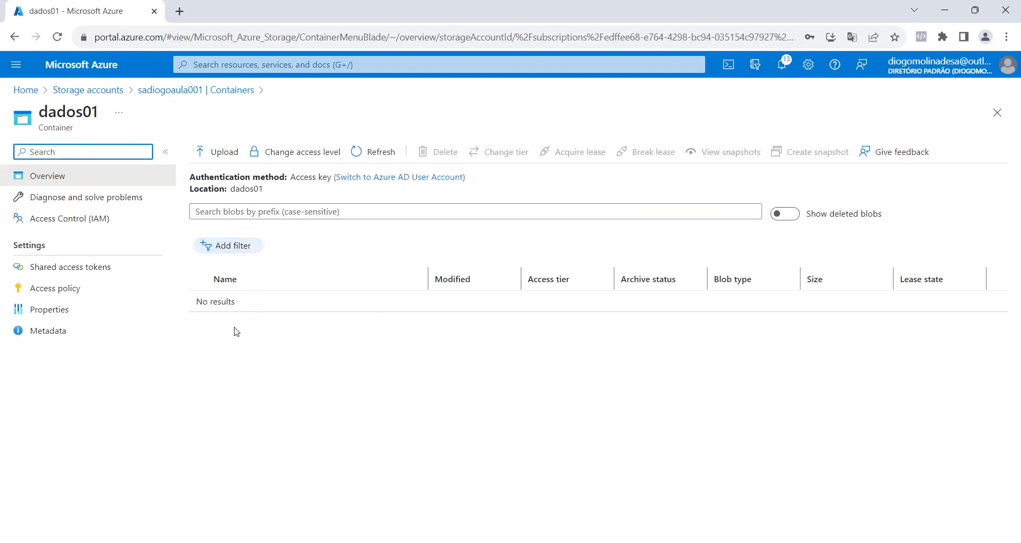
left_click(210, 150)
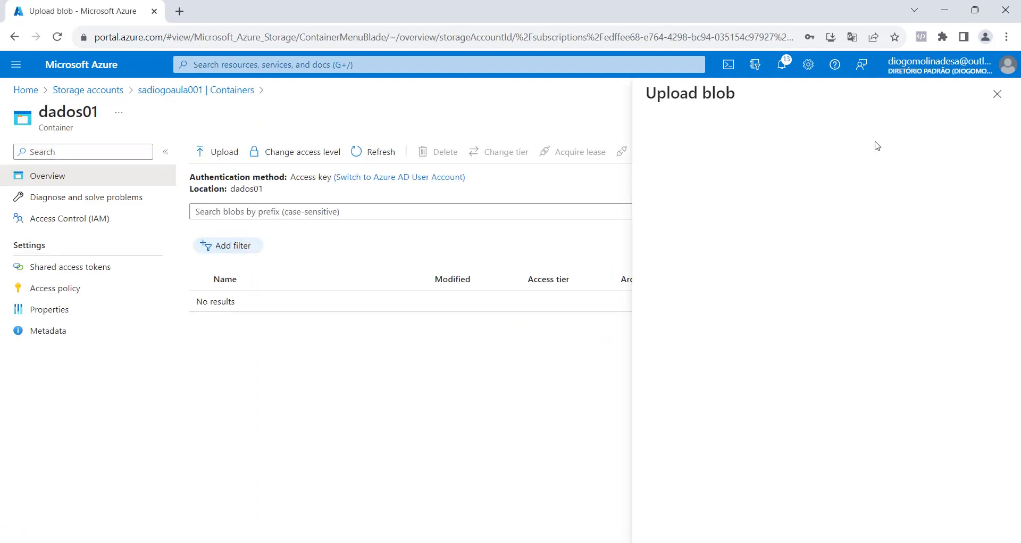
left_click(834, 224)
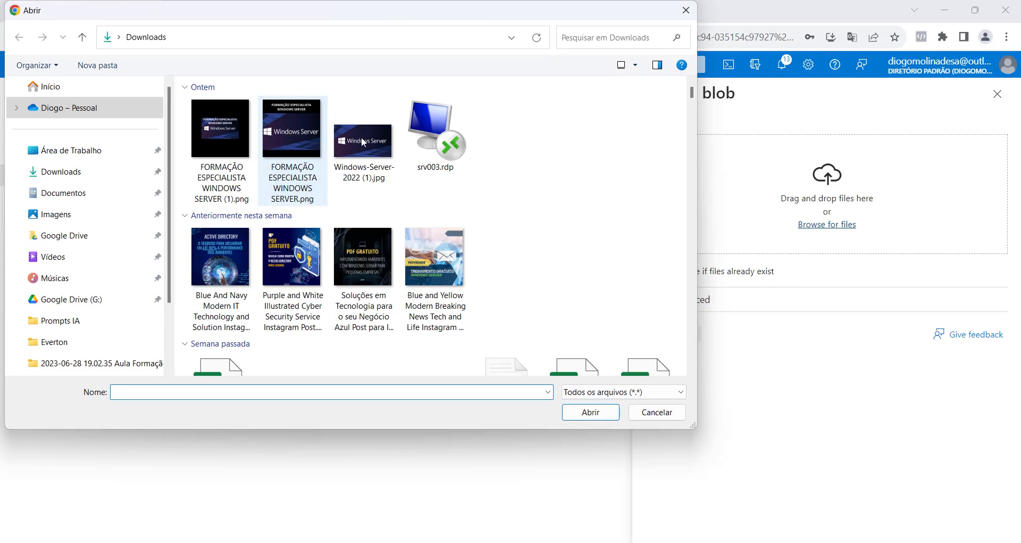
left_click(217, 130)
double_click(217, 129)
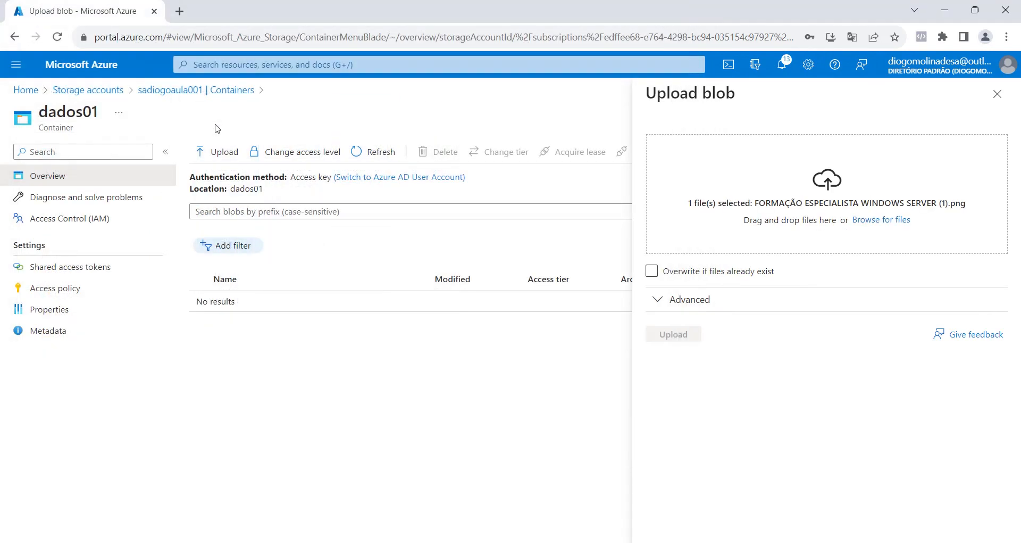
left_click(660, 335)
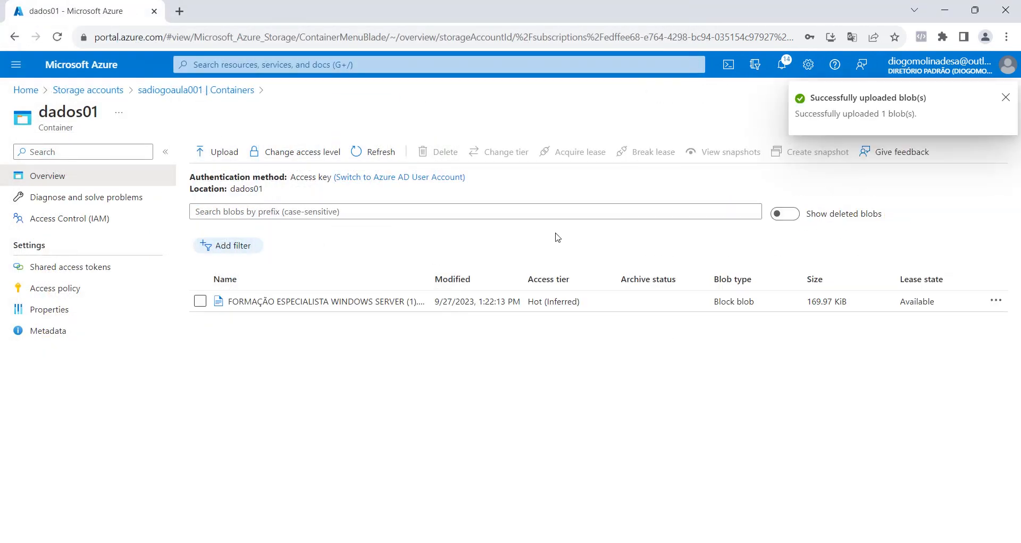
Examine the uploaded PNG blob's access tier and the alternative tiers offered for it in the dados01 container
left_click_drag(529, 279, 528, 302)
left_click(542, 302)
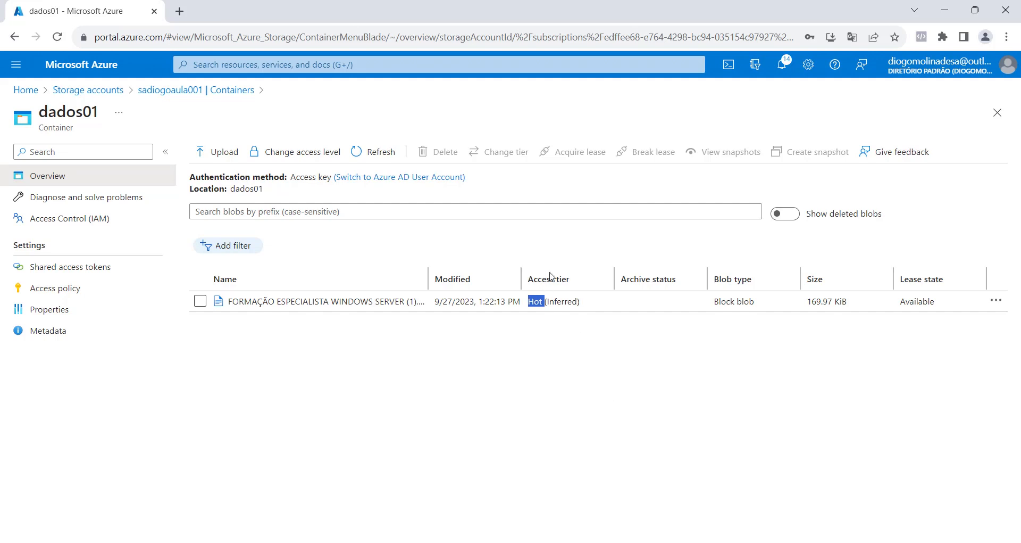
left_click(997, 301)
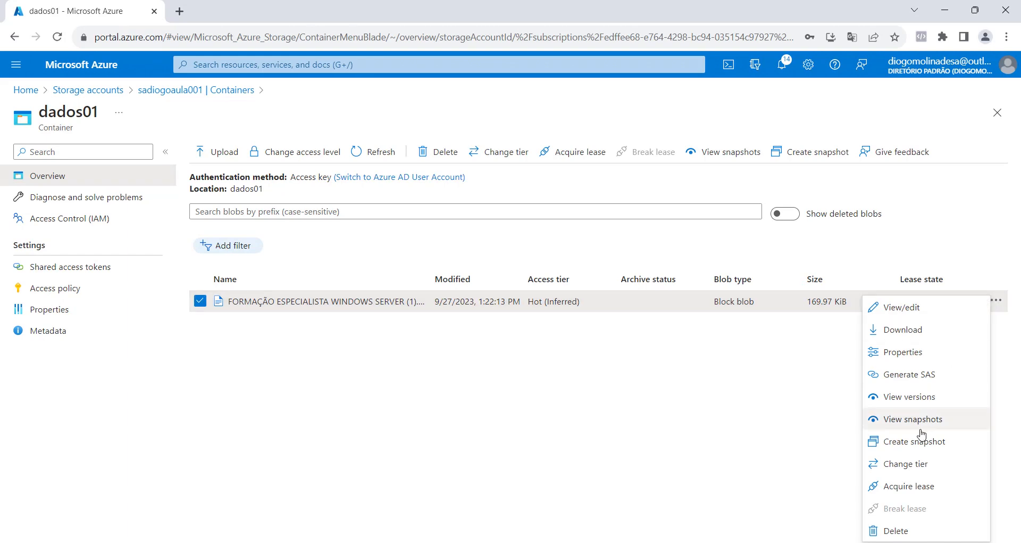
left_click(907, 466)
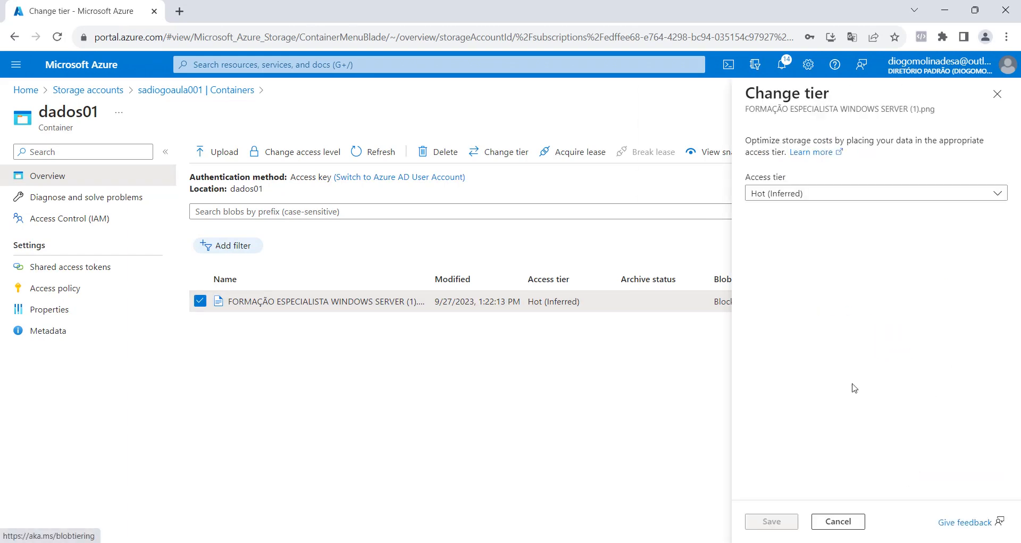
left_click(865, 199)
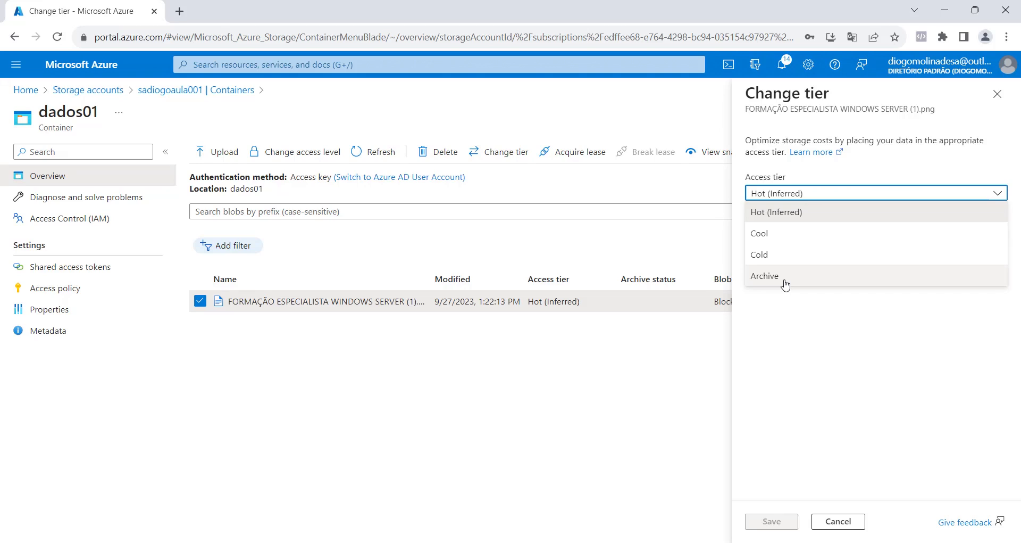
left_click(176, 92)
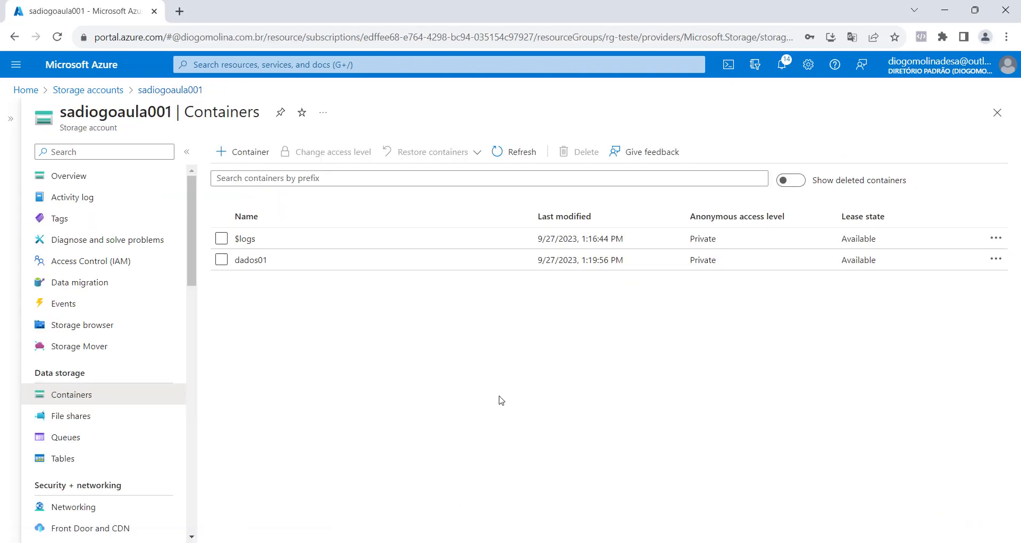
left_click(261, 260)
left_click_drag(557, 301, 528, 301)
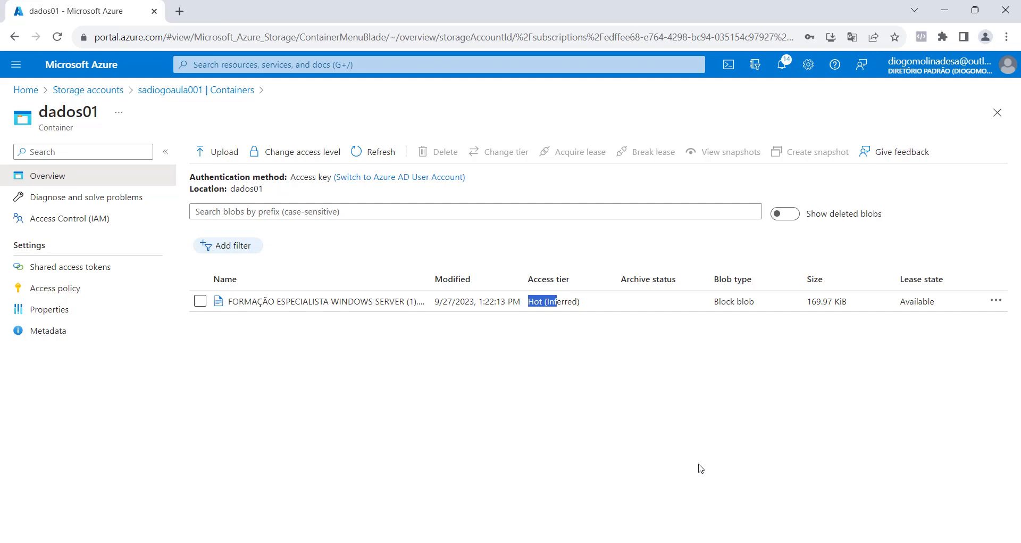
left_click(574, 301)
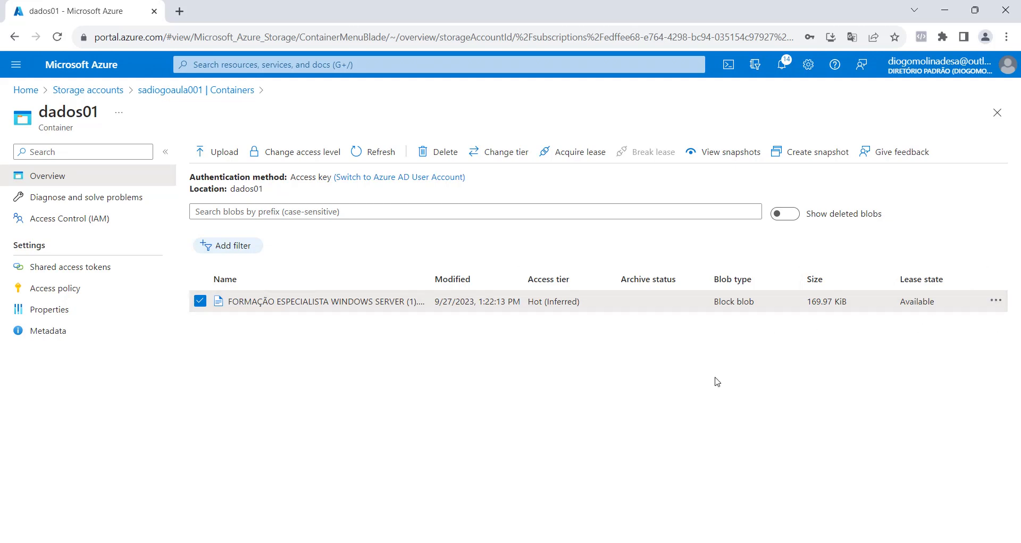
Start adding a new rule in the storage account's lifecycle management
left_click(194, 91)
scroll(153, 338, "down", 7)
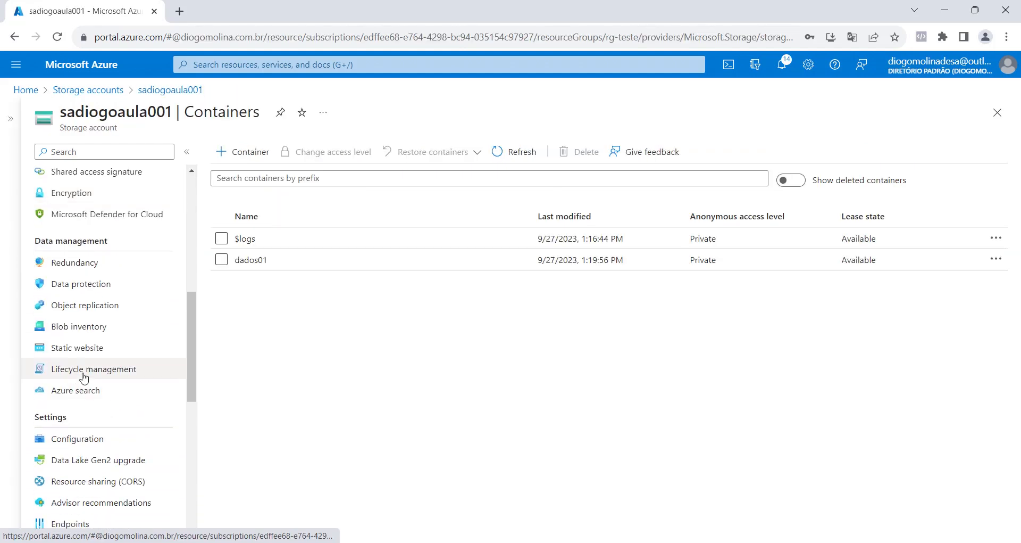
left_click(84, 375)
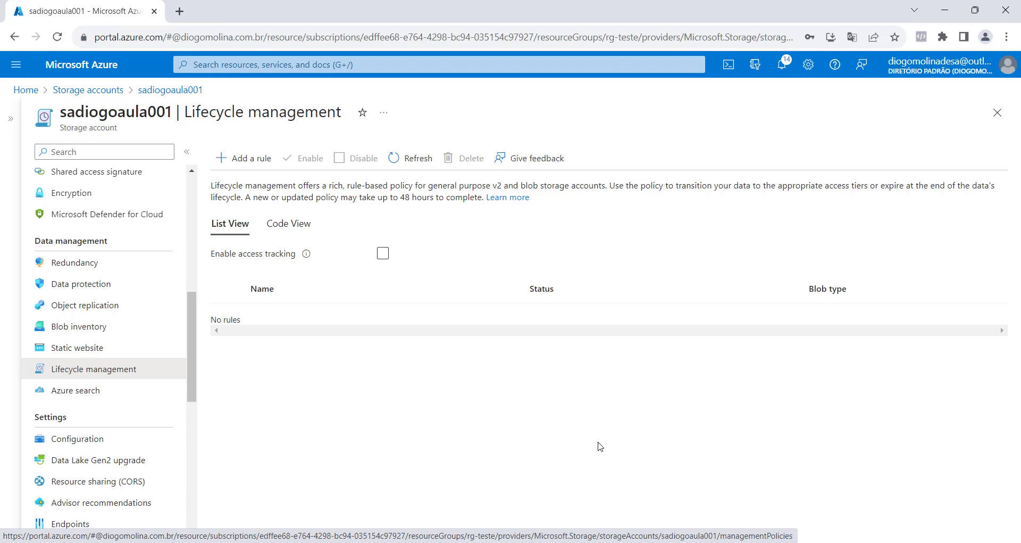
left_click(259, 158)
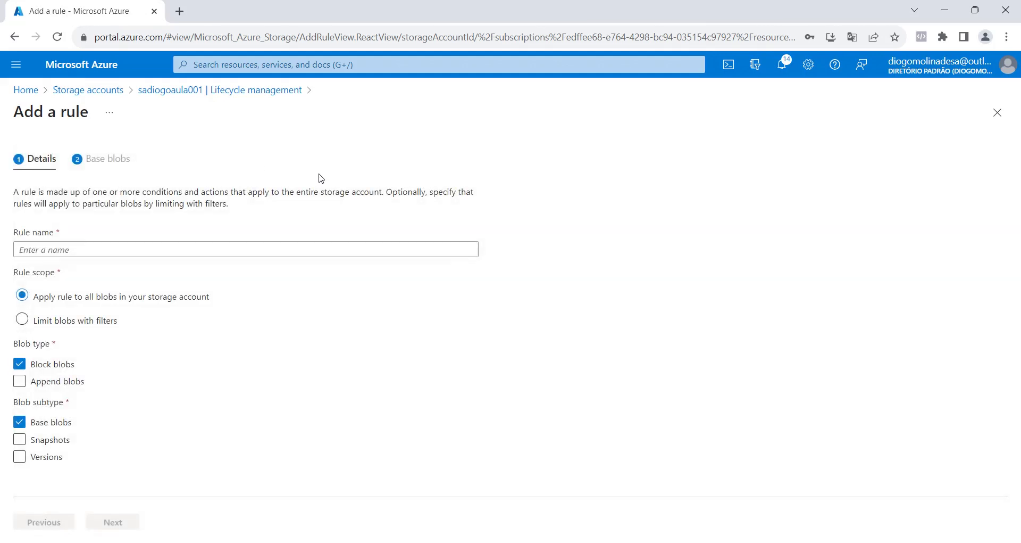
Name the rule lab, scope it to all block blobs in the storage account, and continue to the base blob conditions
left_click(74, 249)
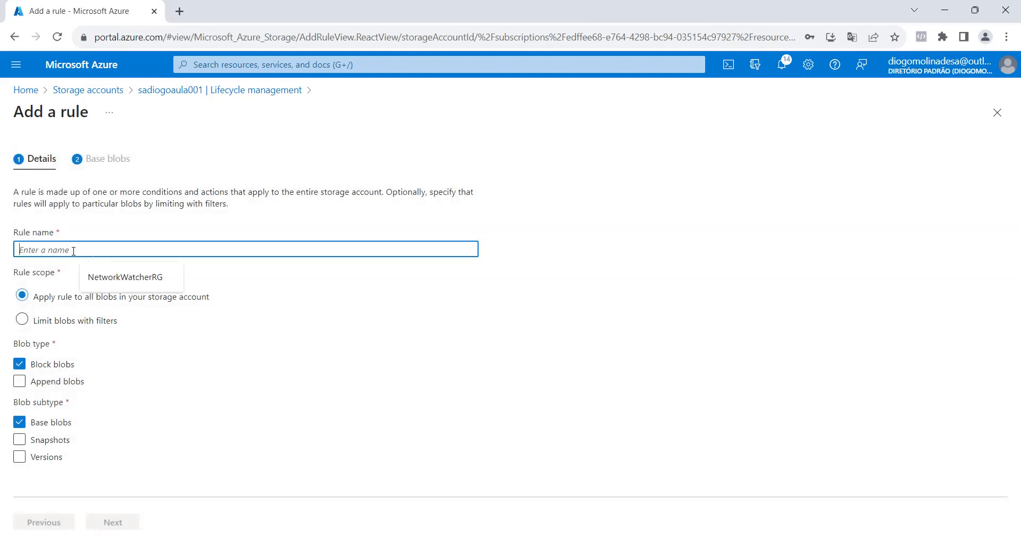
type("lab")
left_click(387, 319)
left_click(37, 322)
left_click(59, 299)
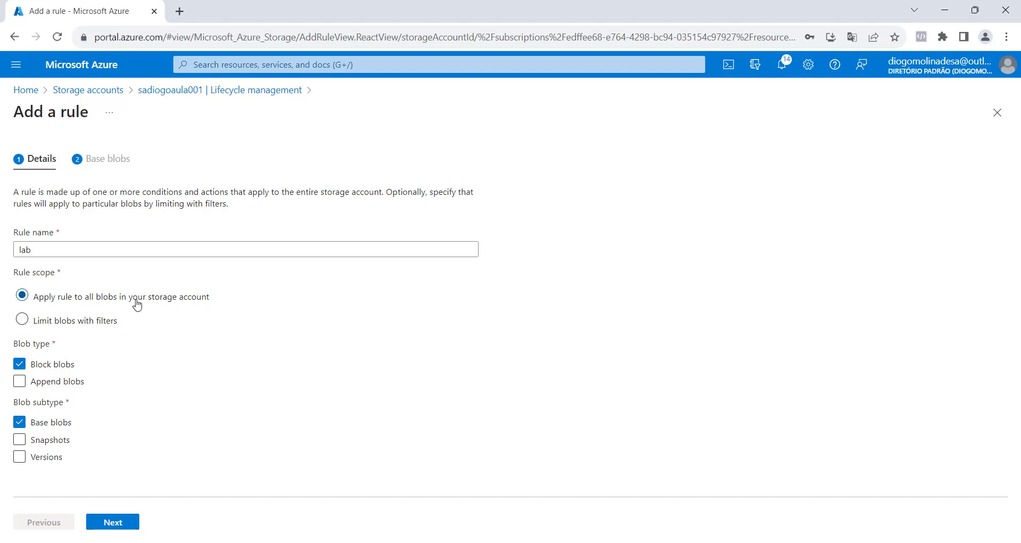
left_click(104, 326)
left_click(21, 382)
left_click(22, 382)
left_click(114, 525)
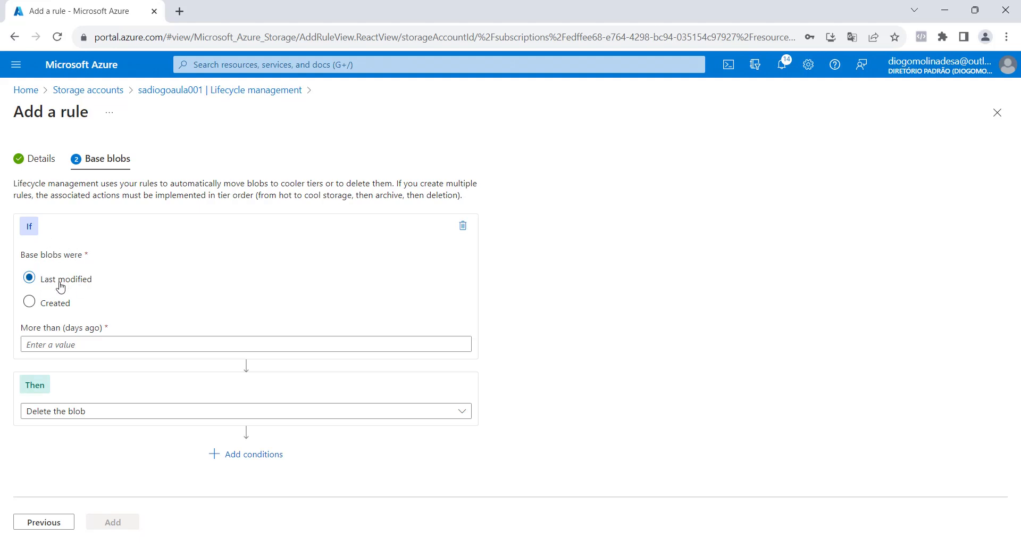
Set the first condition to move base blobs last modified more than 45 days ago to cool storage
left_click(76, 345)
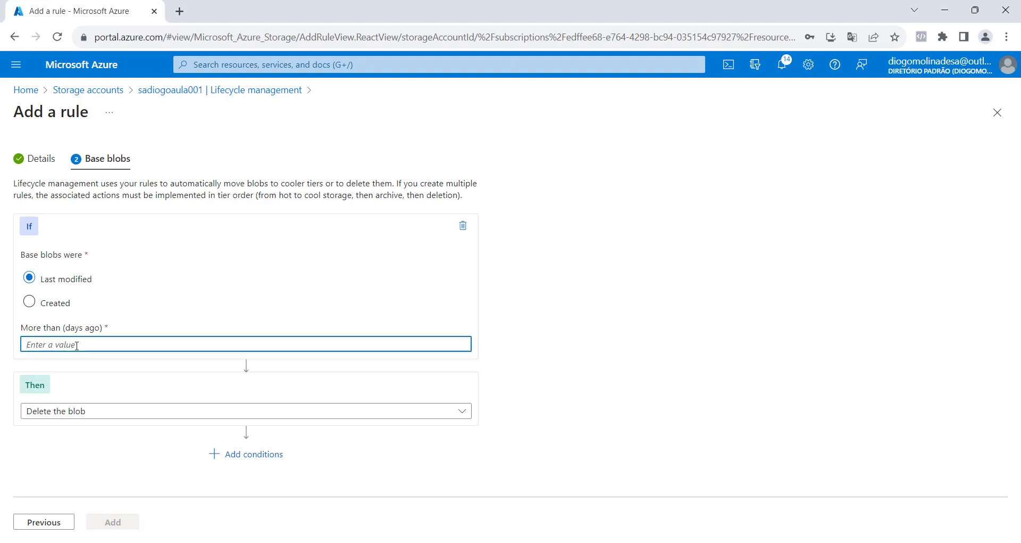
type("45")
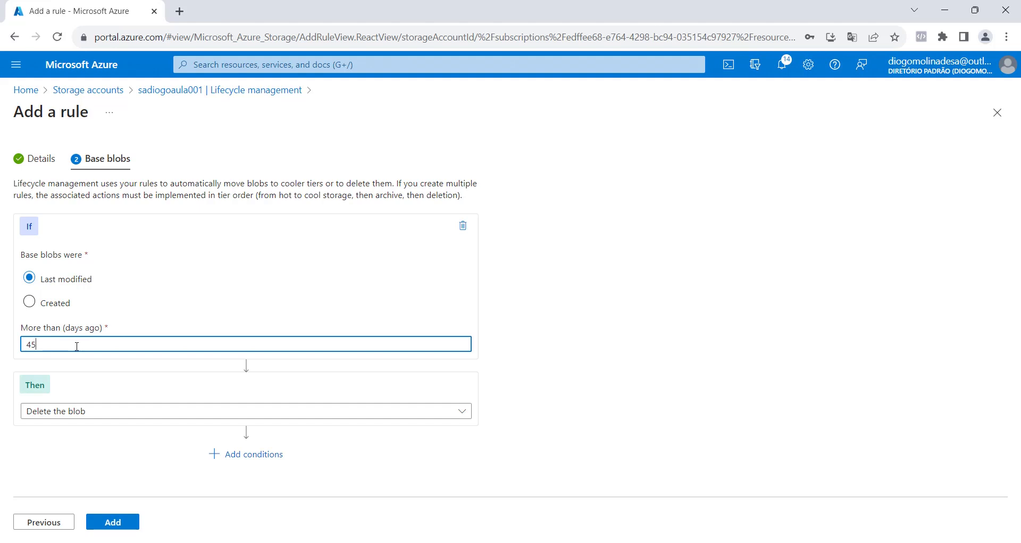
left_click(187, 411)
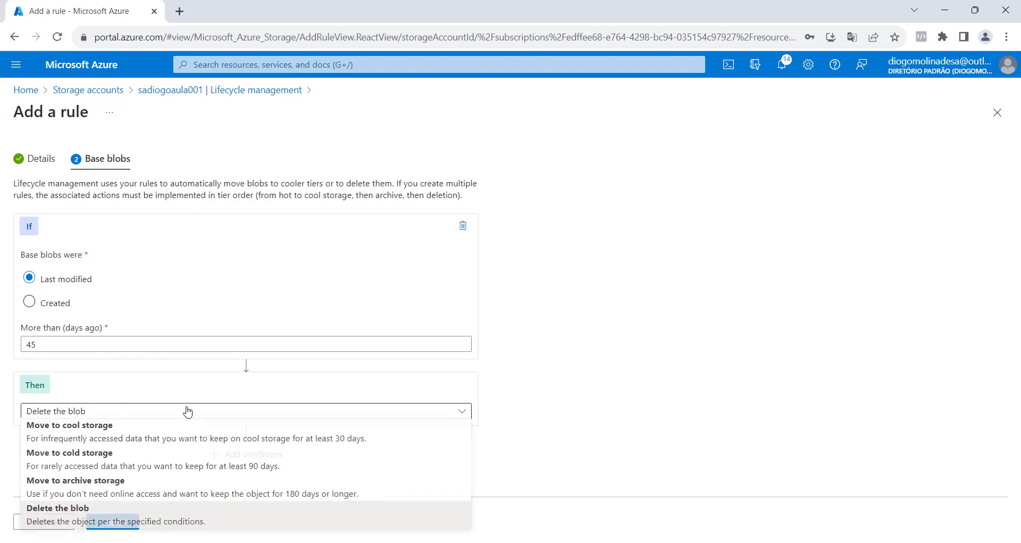
left_click(120, 437)
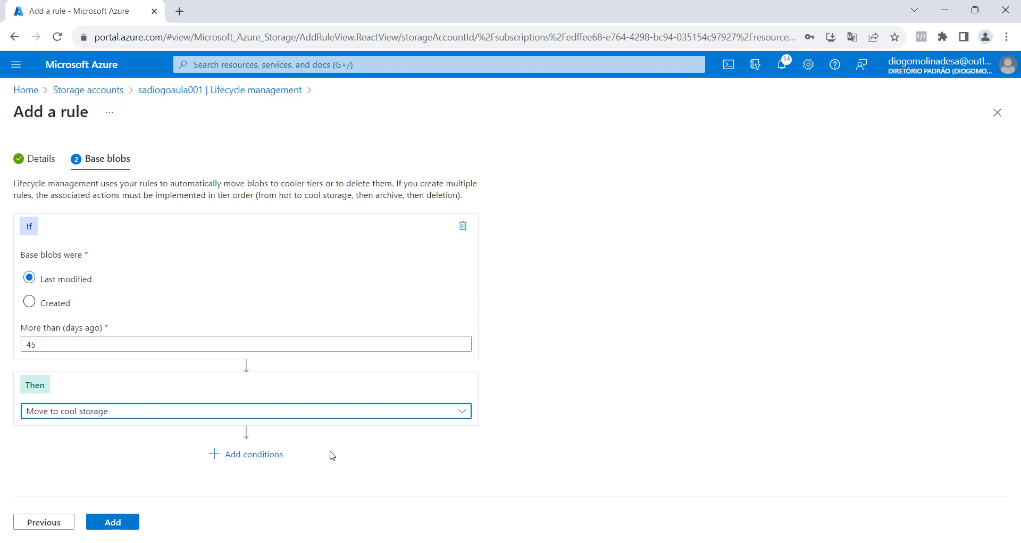
Add a second condition that moves base blobs last modified more than 70 days ago to cold storage
left_click(252, 461)
scroll(541, 413, "down", 3)
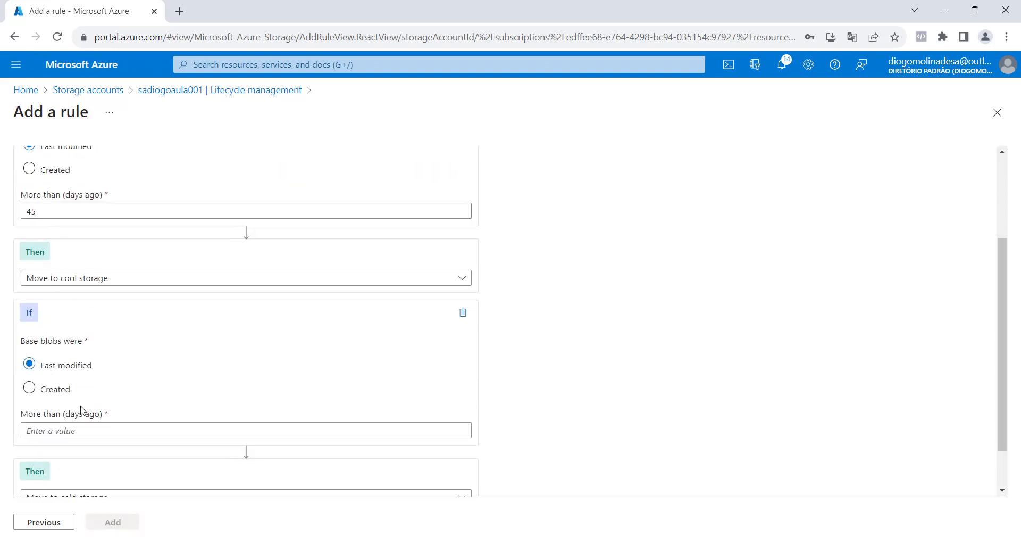
left_click(76, 430)
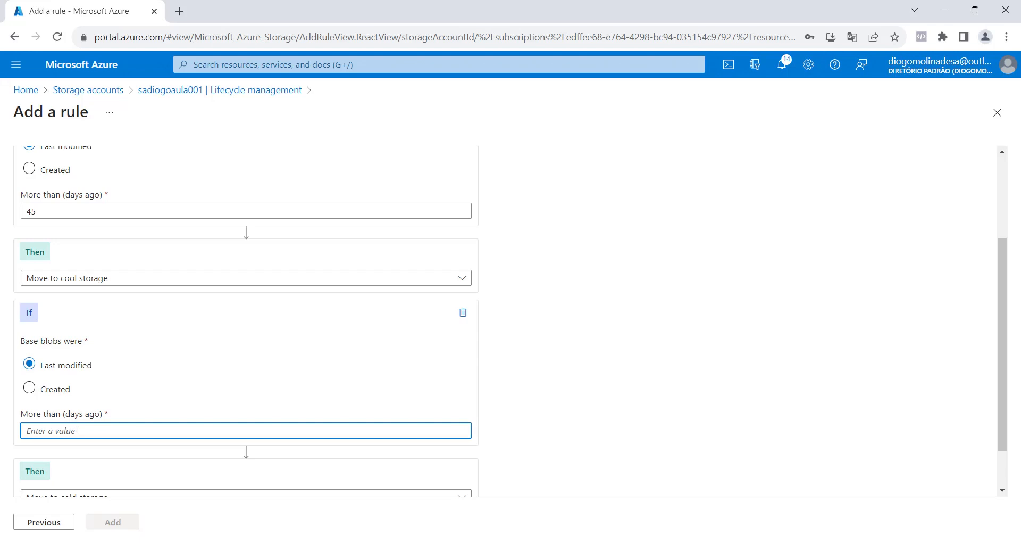
type("70")
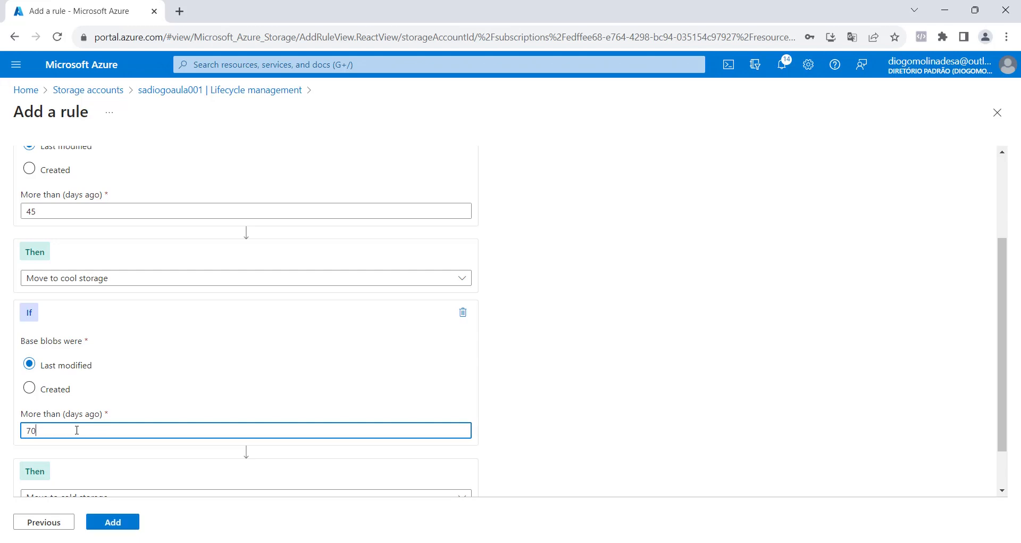
scroll(329, 357, "down", 1)
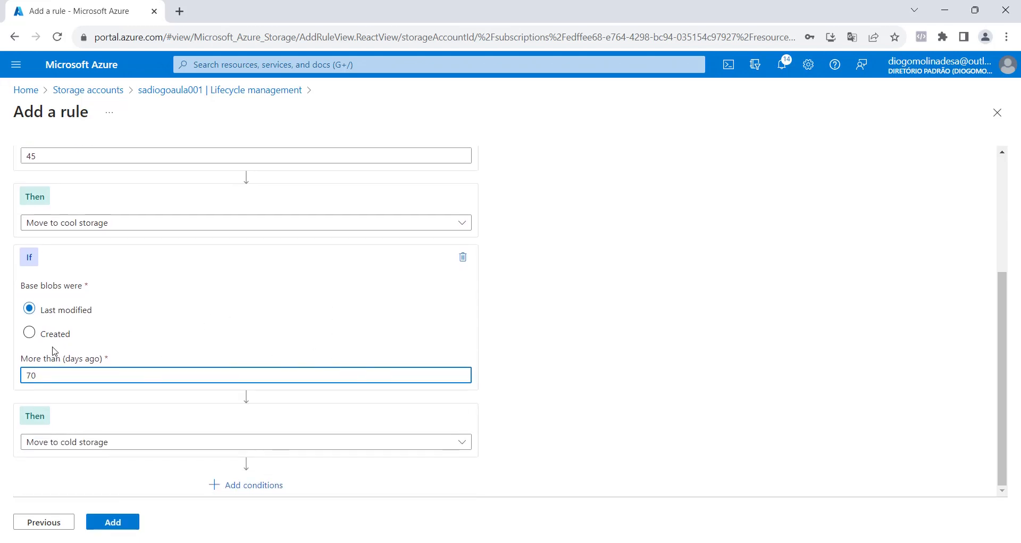
double_click(41, 377)
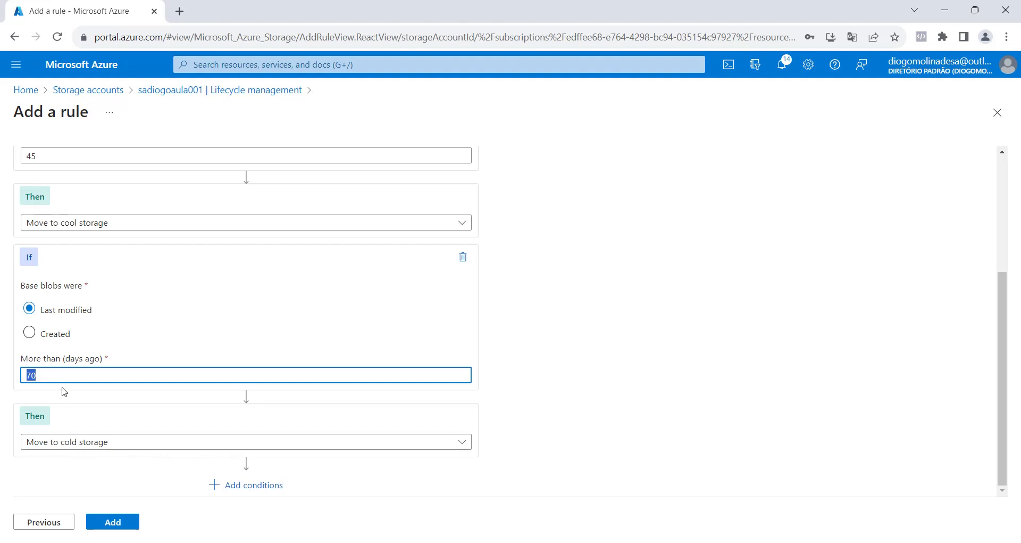
Add a third condition that moves base blobs last modified more than 360 days ago to archive storage
left_click(245, 485)
scroll(319, 433, "down", 2)
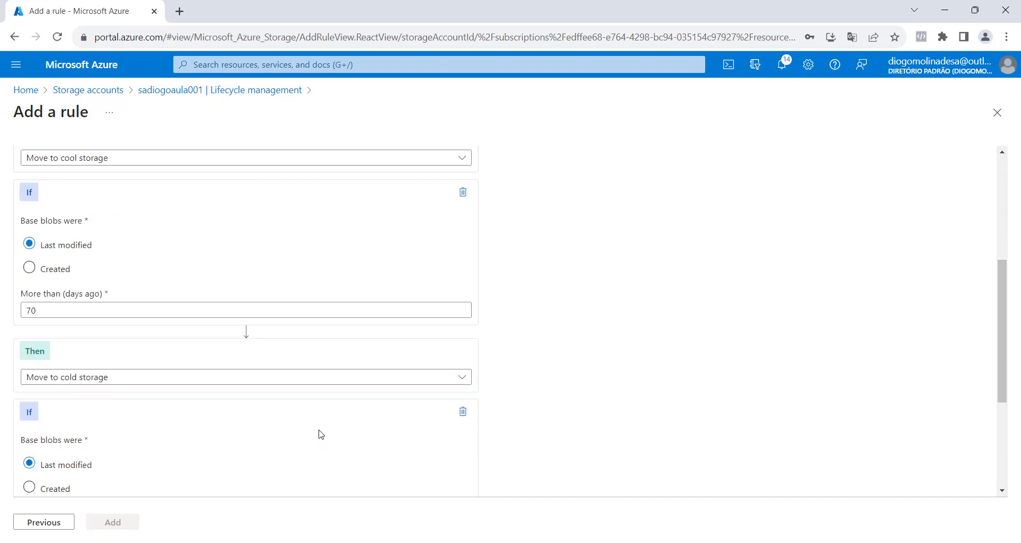
left_click(101, 461)
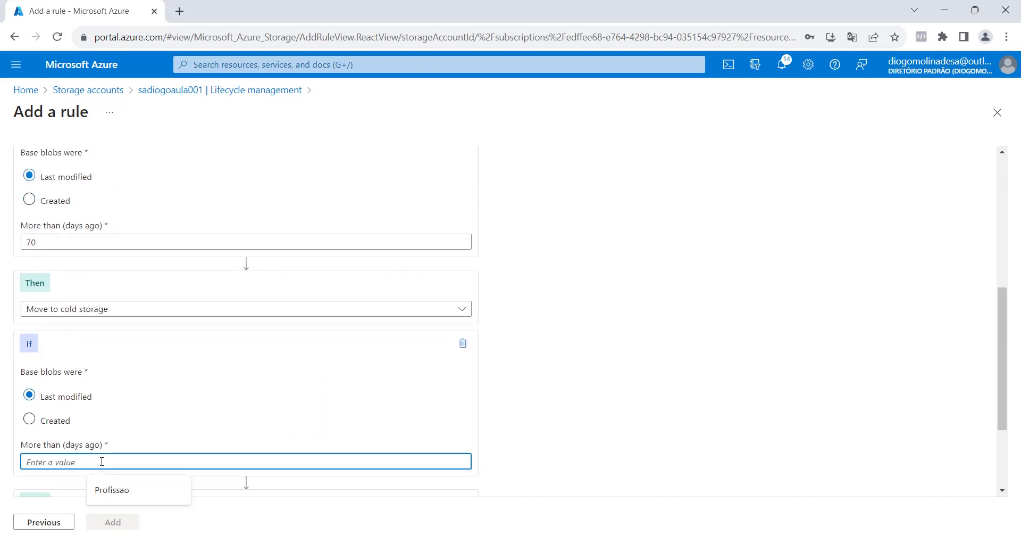
type("360")
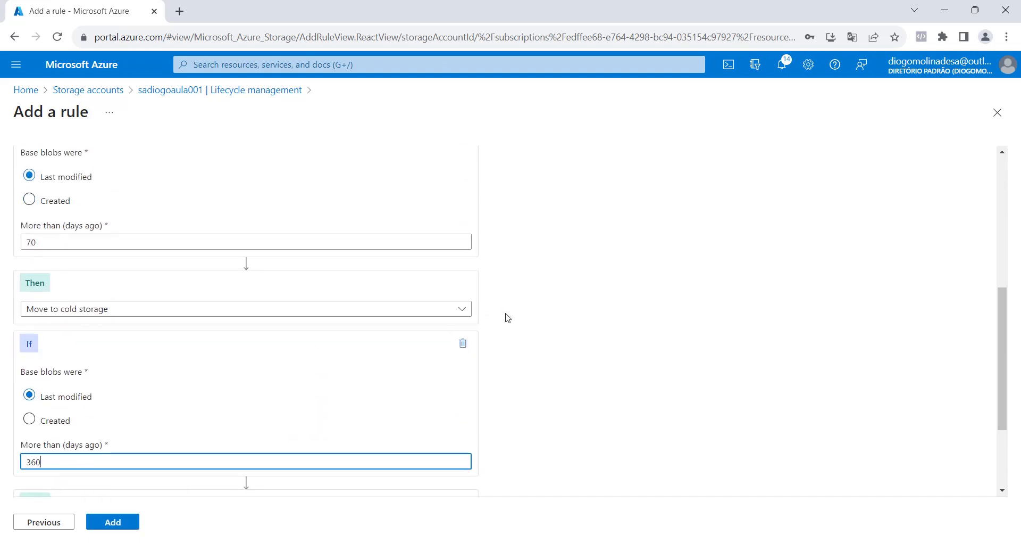
scroll(532, 311, "down", 2)
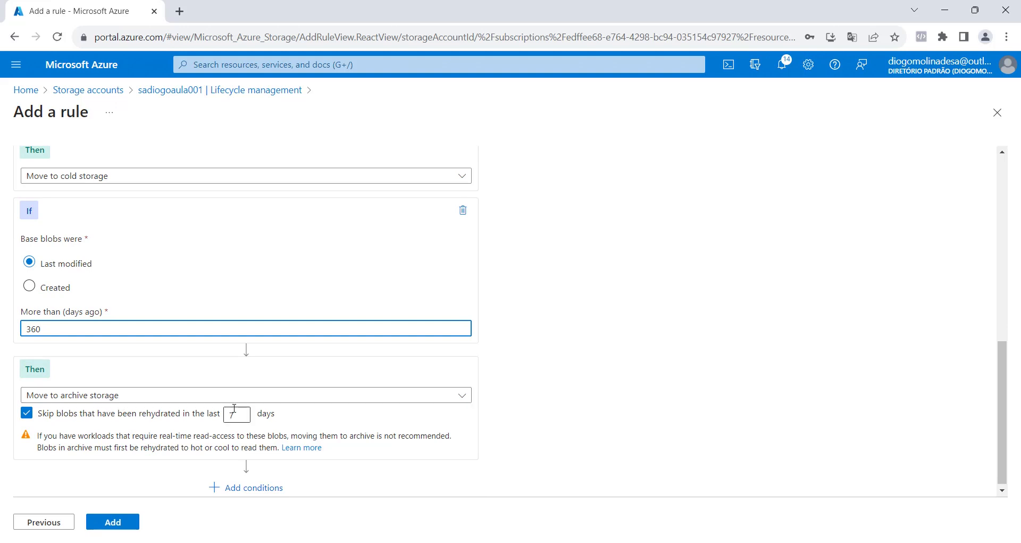
Add a fourth condition that deletes base blobs last modified more than 500 days ago
left_click(253, 487)
scroll(358, 425, "down", 2)
left_click(116, 462)
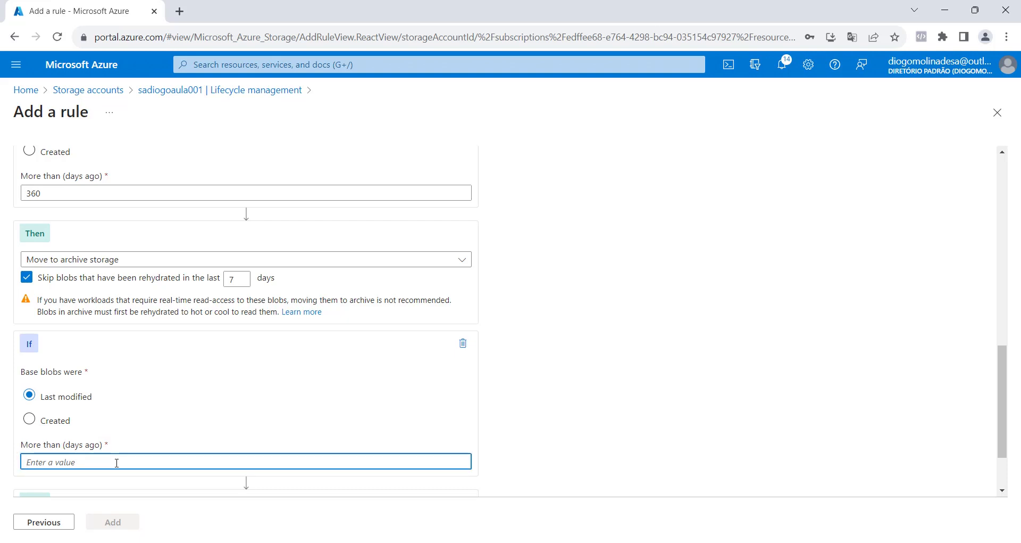
type("500")
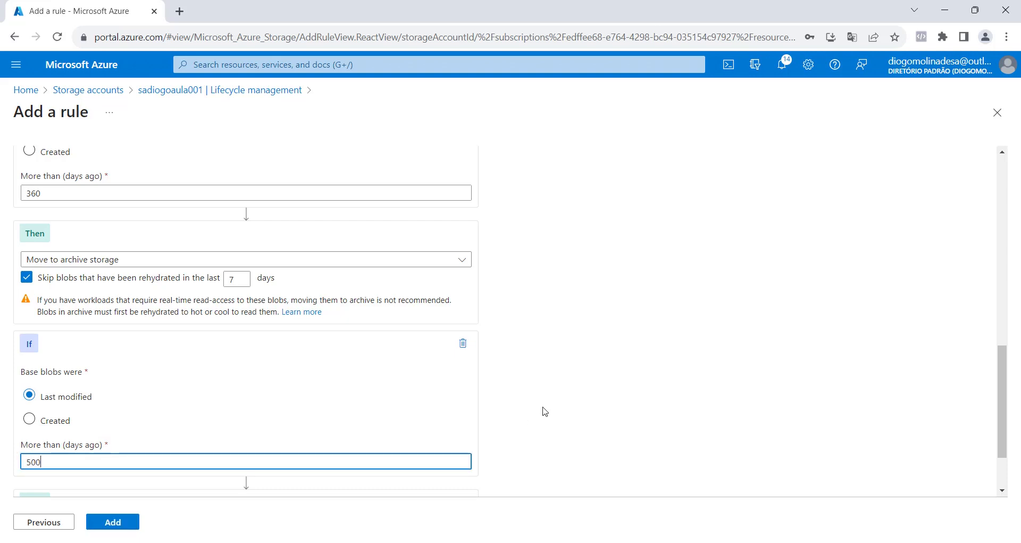
scroll(542, 411, "down", 2)
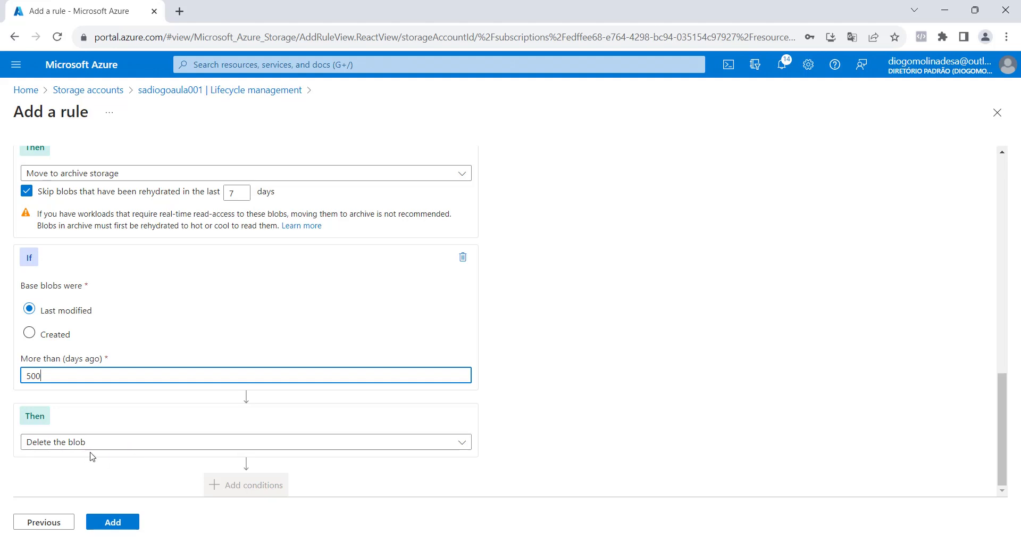
Review the rule's base blob conditions and add the finished rule to the storage account's lifecycle policy
scroll(179, 375, "up", 4)
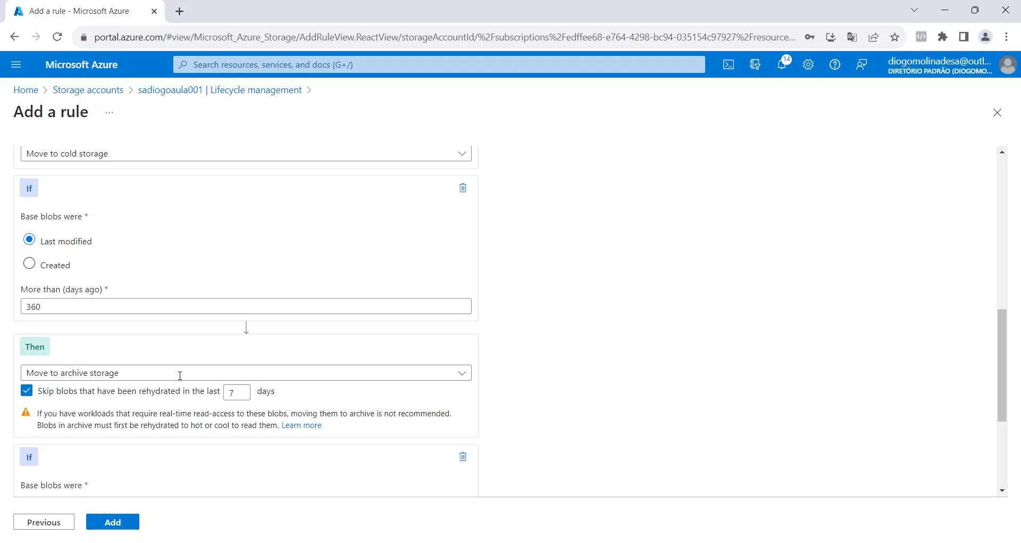
scroll(180, 375, "up", 10)
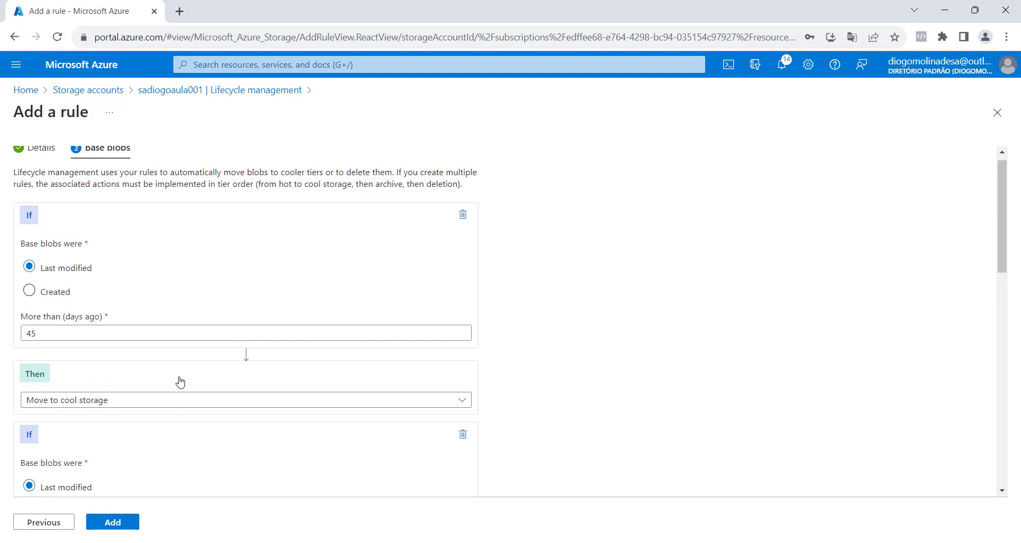
scroll(180, 382, "up", 1)
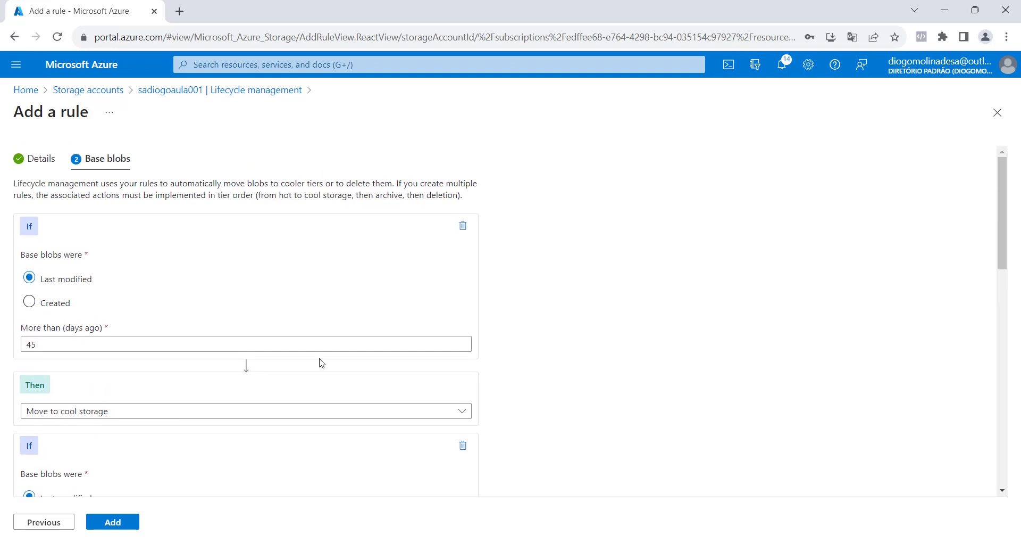
left_click_drag(58, 350, 11, 346)
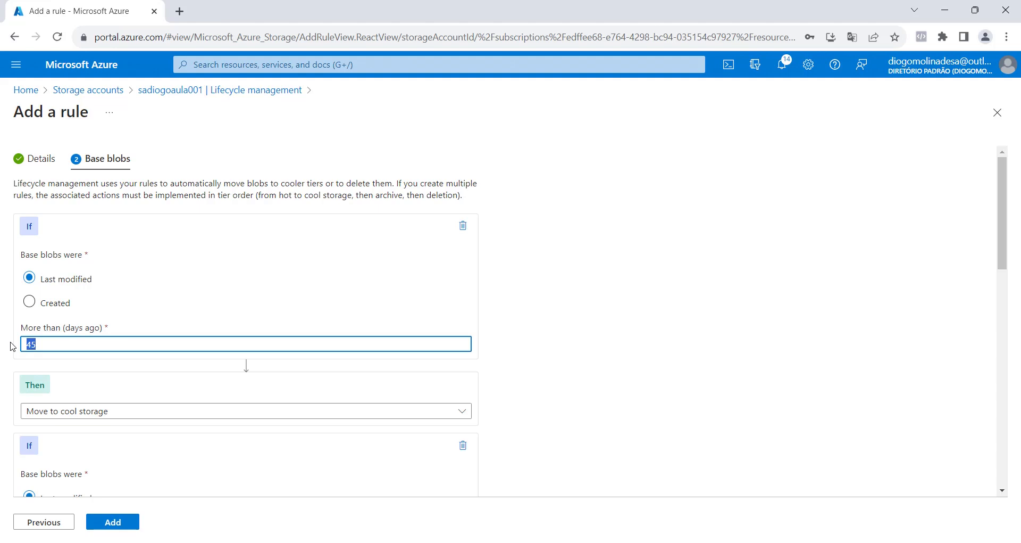
left_click(114, 521)
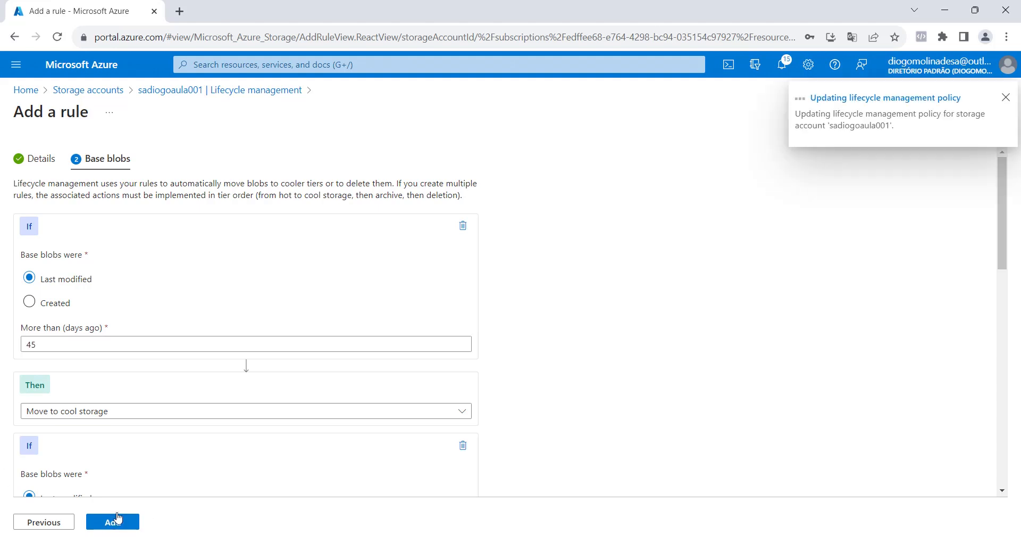